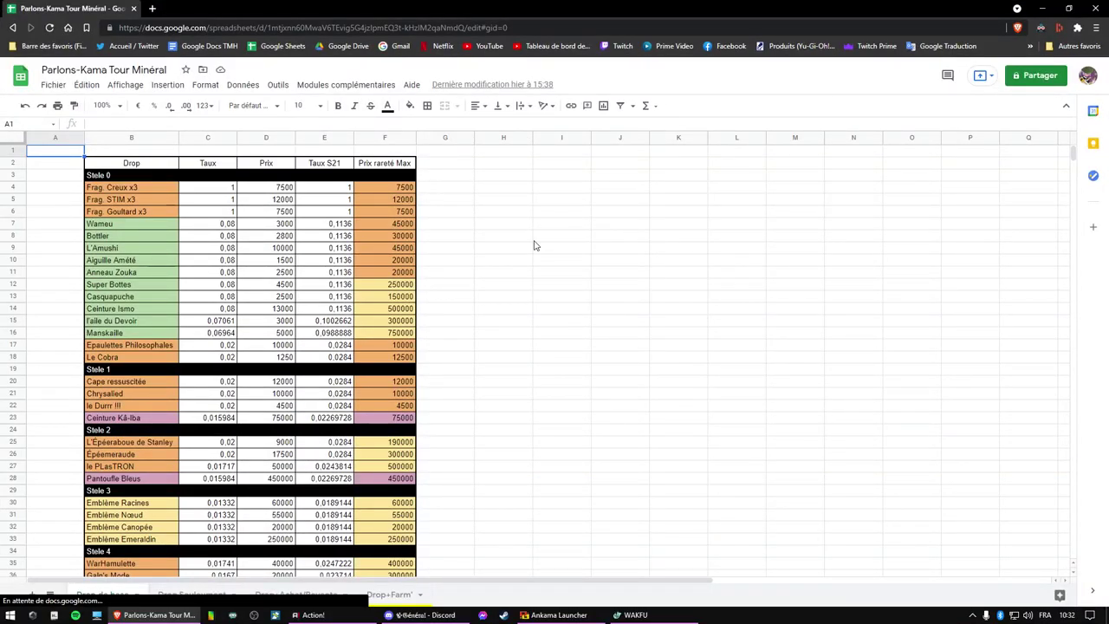
Show the sheet full screen and examine the Stele 0 drop names and rates in the base drop table
key("F11")
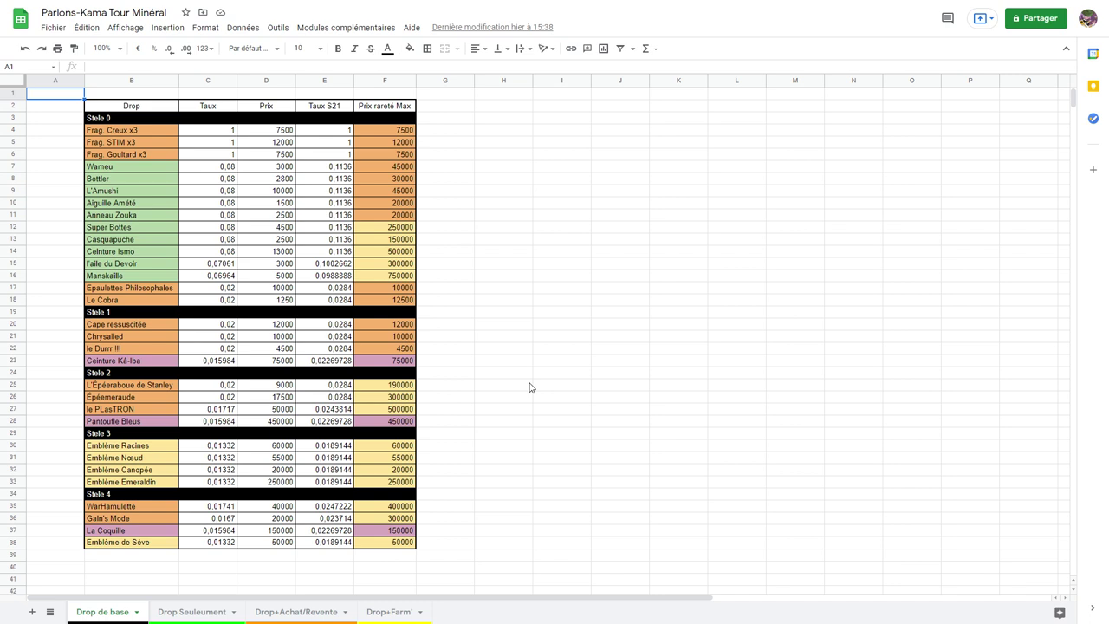
left_click(191, 169)
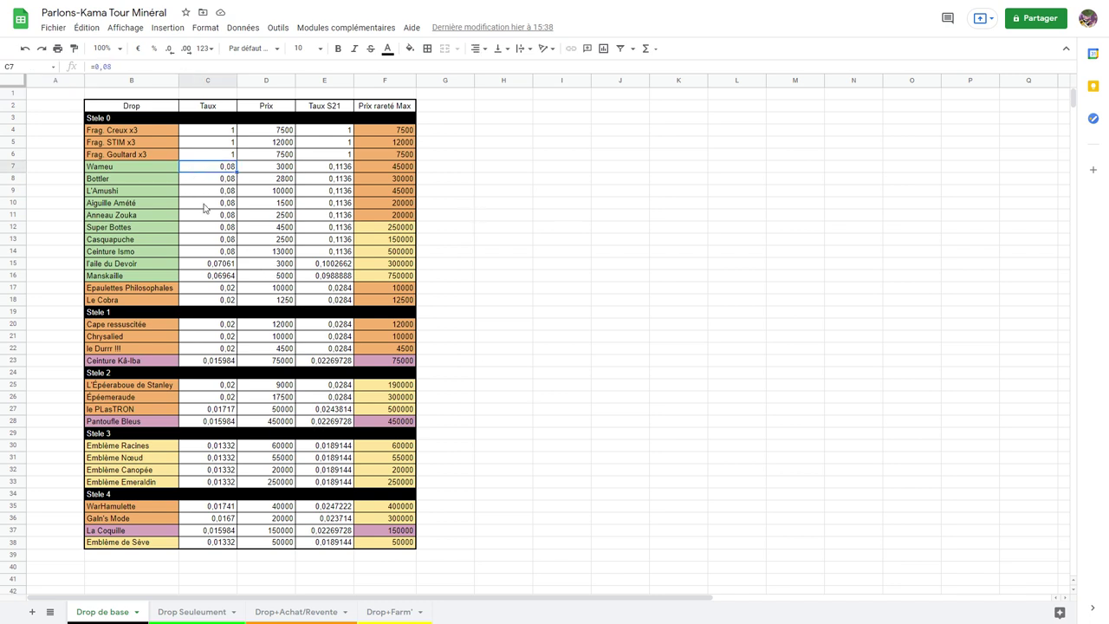
left_click(147, 131)
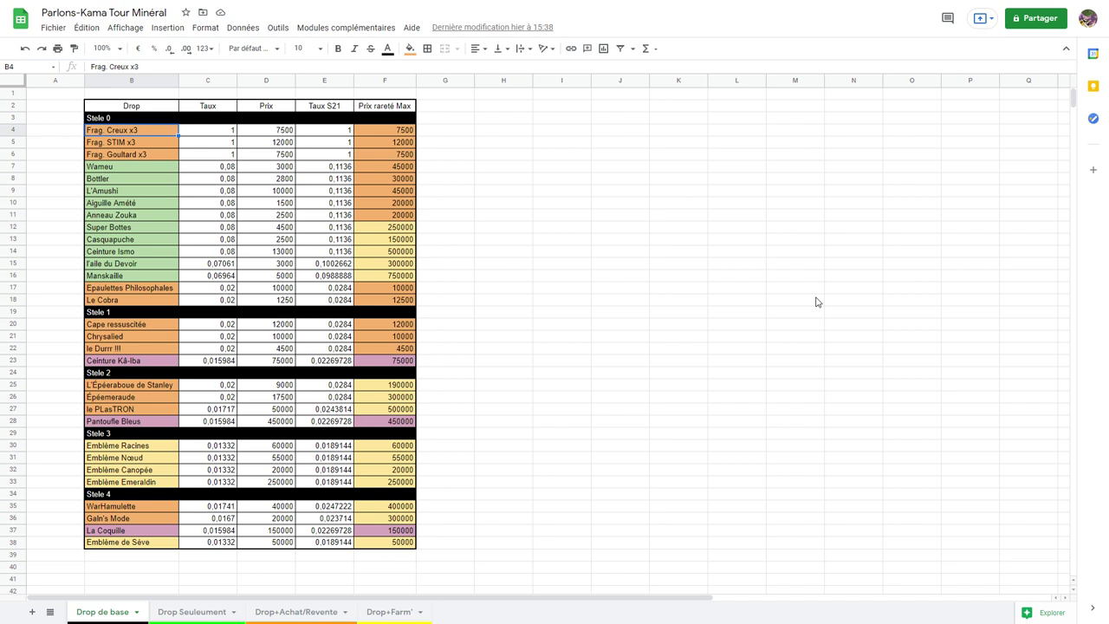
Open the Drop Seuleument sheet and inspect the three-person total of each table from Stele 0 to Stele 4
left_click(211, 612)
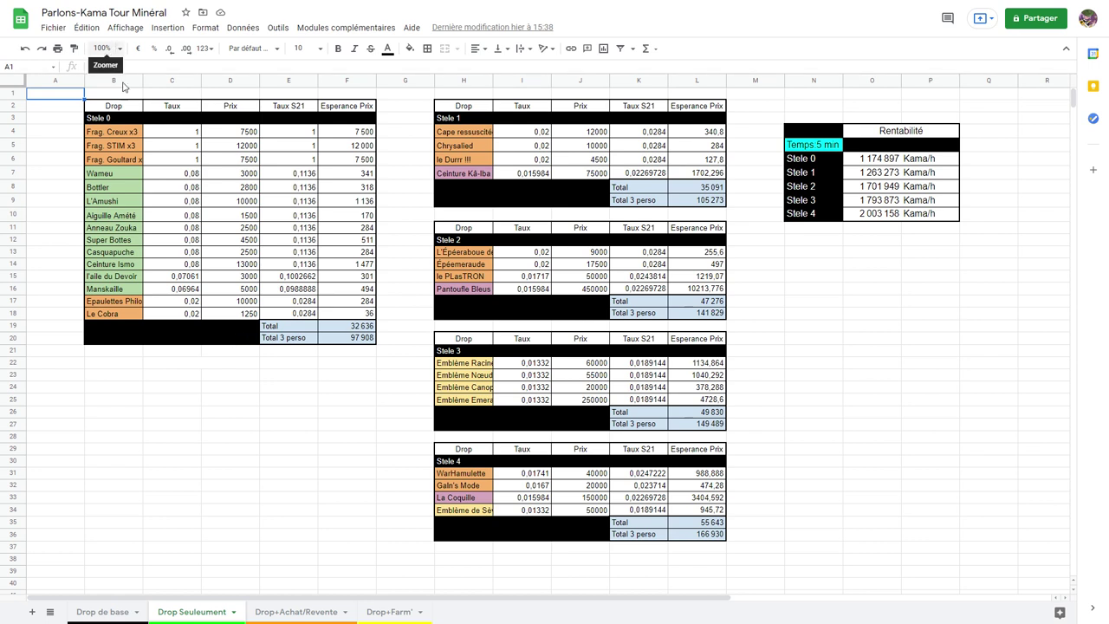
left_click(196, 146)
left_click(327, 418)
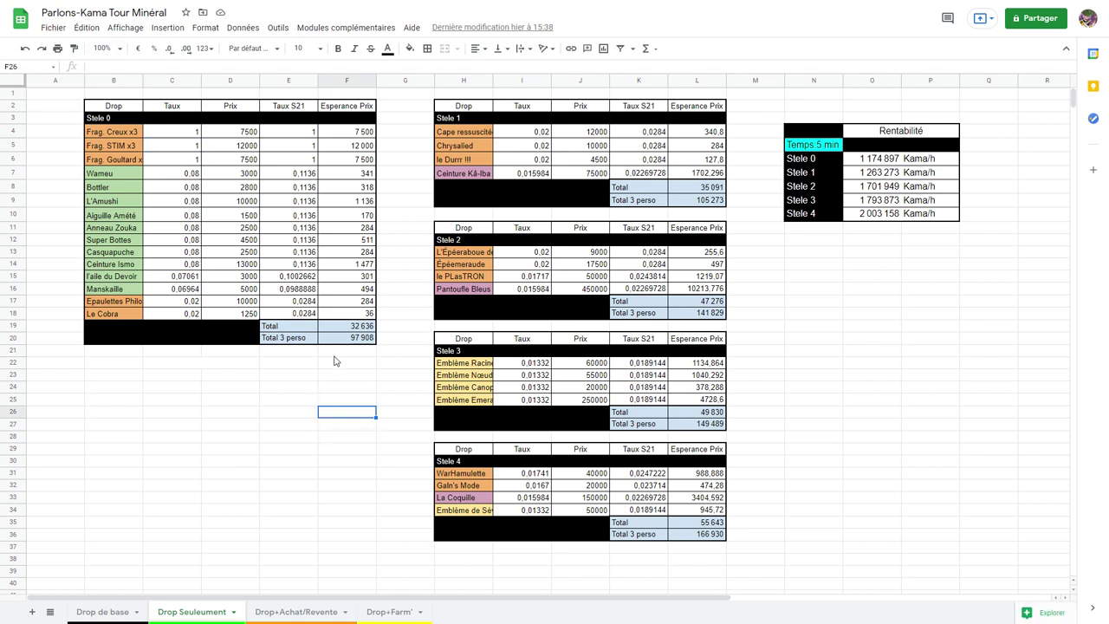
left_click(327, 343)
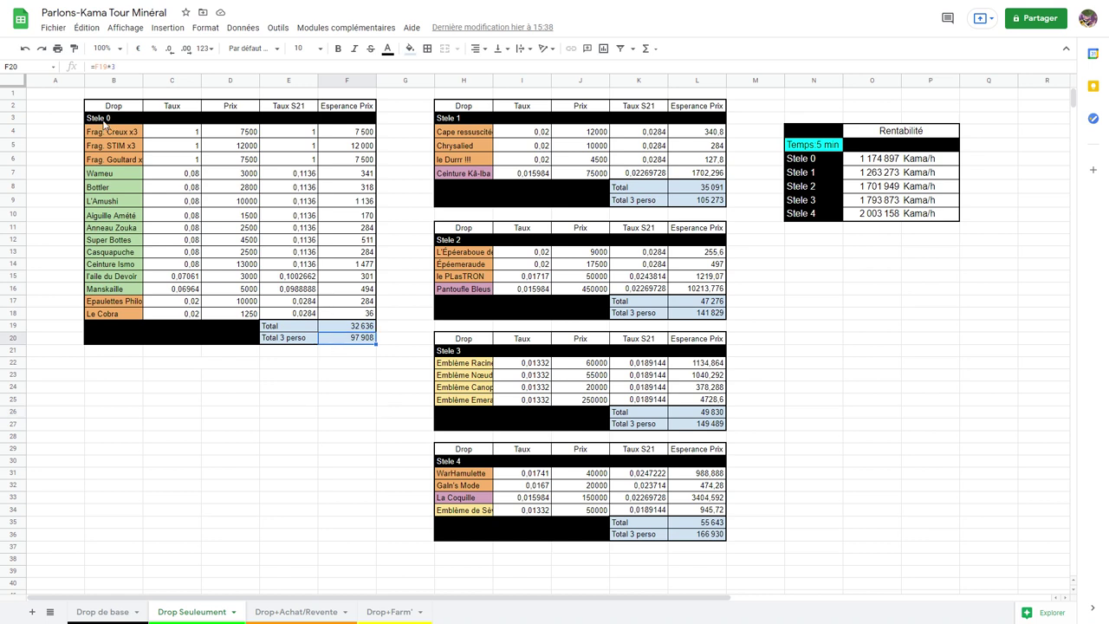
left_click(681, 201)
left_click(689, 313)
left_click(697, 423)
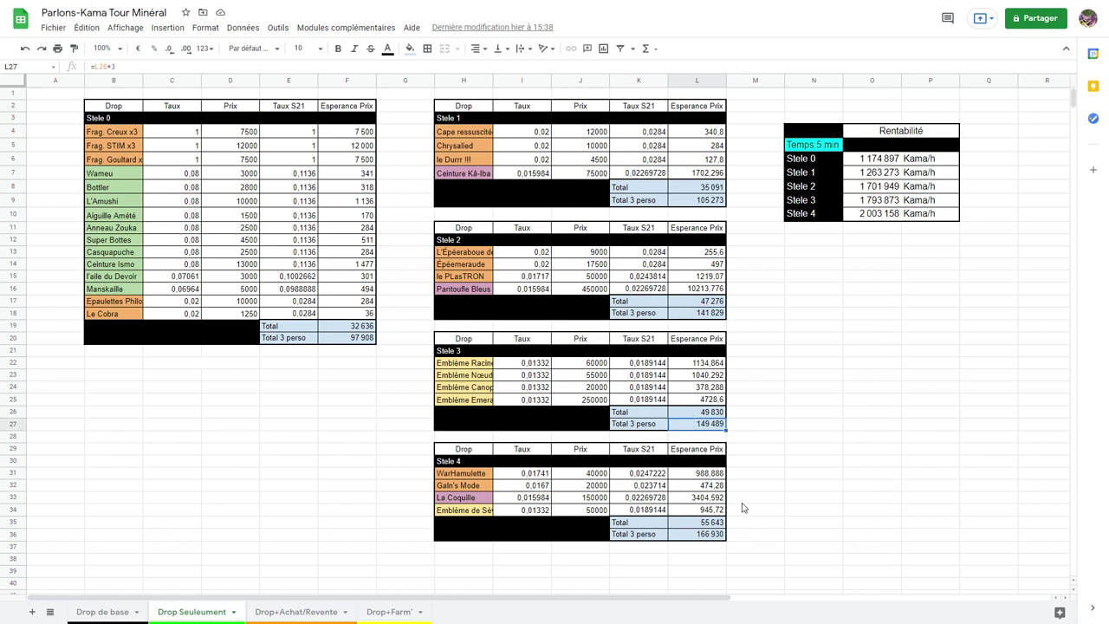
left_click(701, 535)
Review how the single and three-person totals are calculated across the Stele tables, starting with Stele 0
left_click(359, 327)
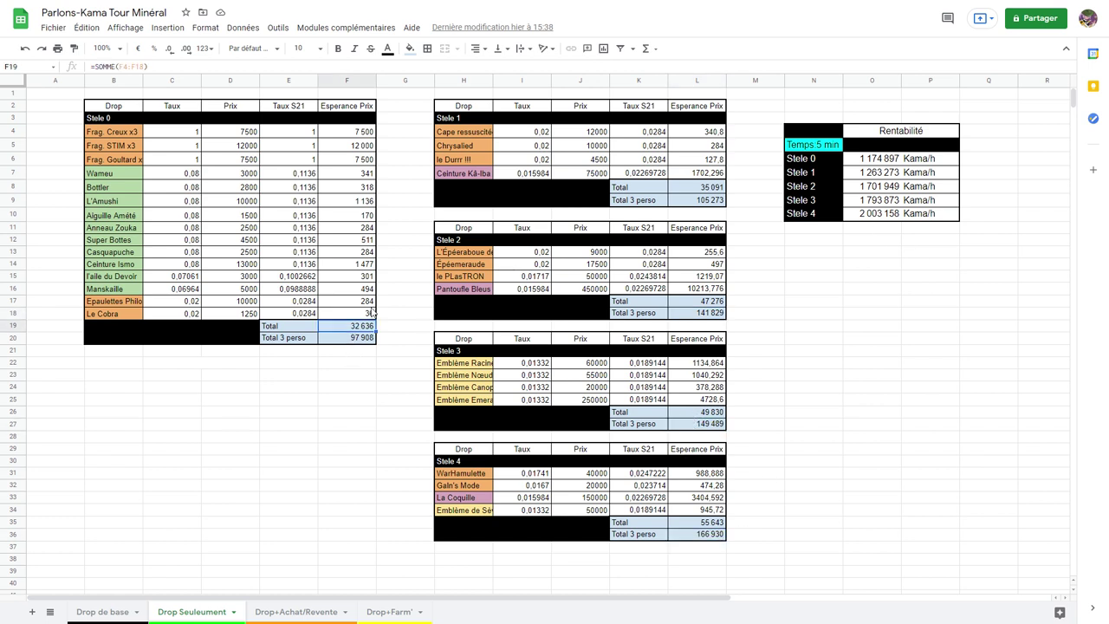
left_click(337, 341)
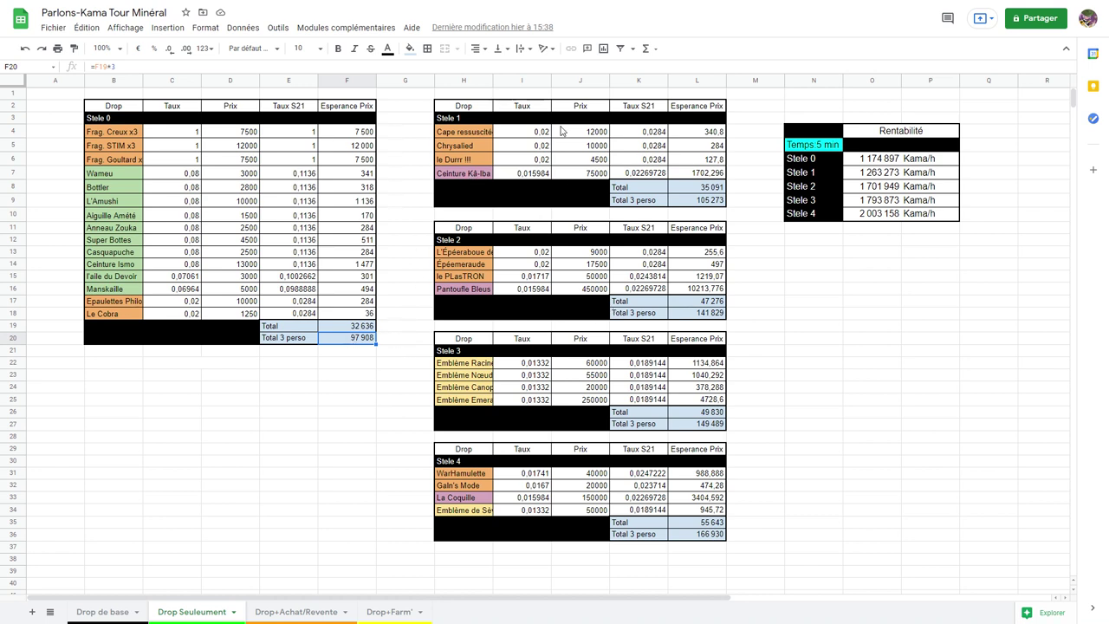
left_click(684, 190)
left_click(690, 312)
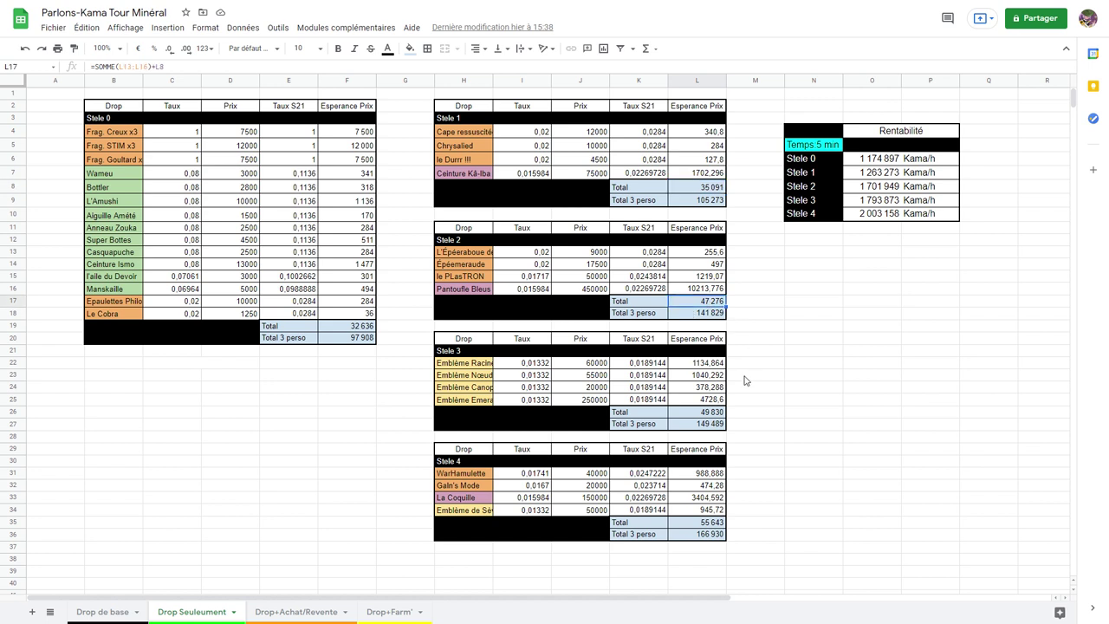
left_click(689, 424)
left_click(684, 535)
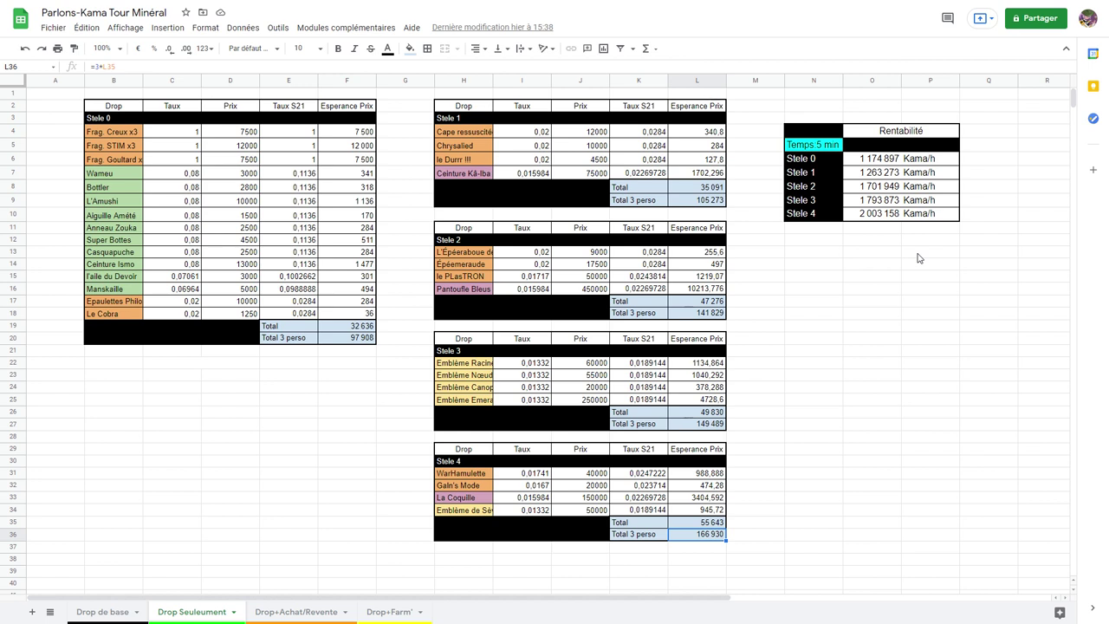
Inspect the hourly Kama formulas for Stele 0 to Stele 4 in the Rentabilité table
left_click(865, 159)
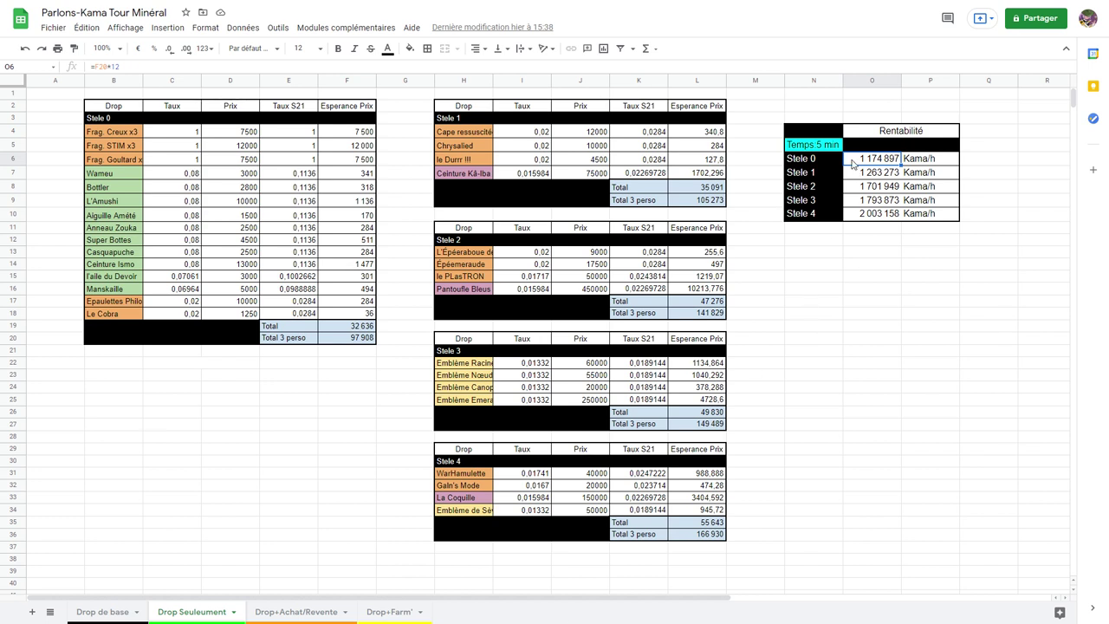
left_click(928, 162)
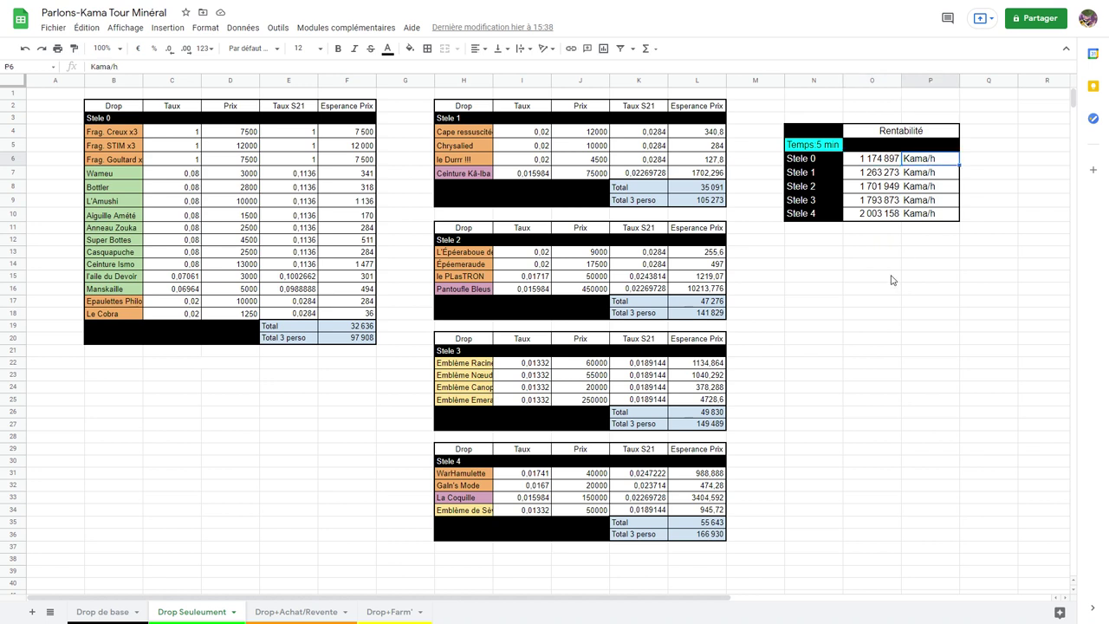
left_click(848, 189)
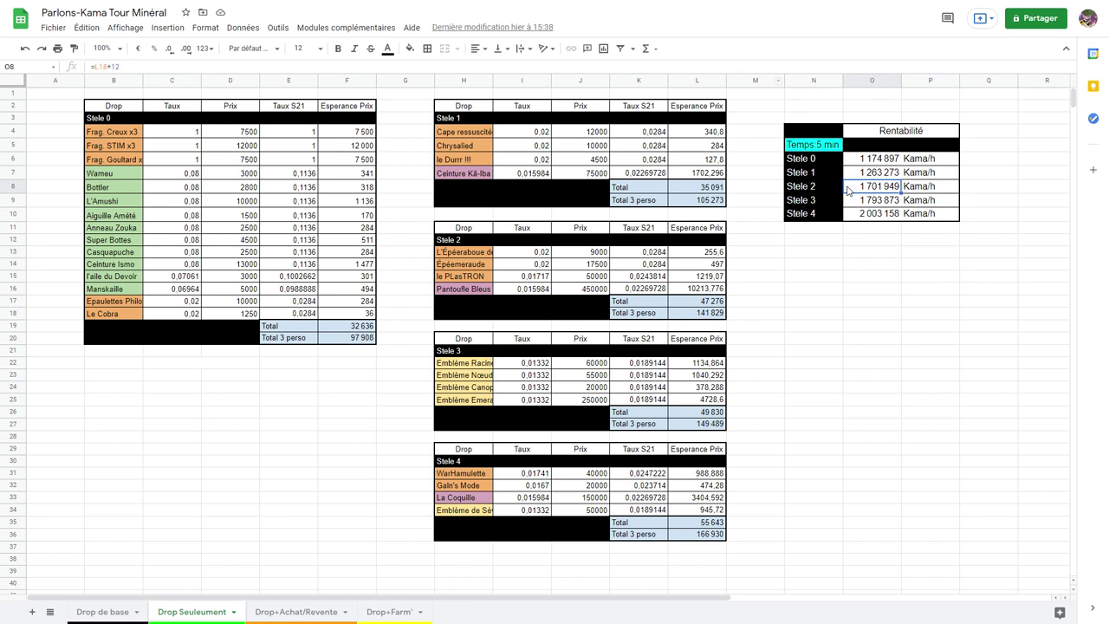
left_click(845, 176)
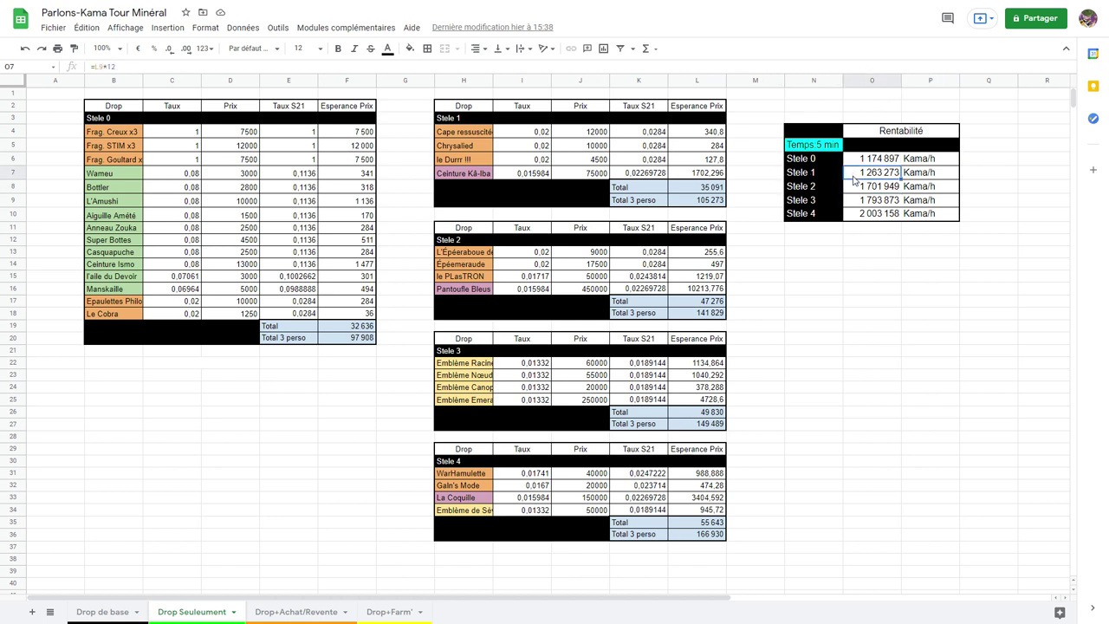
left_click(853, 188)
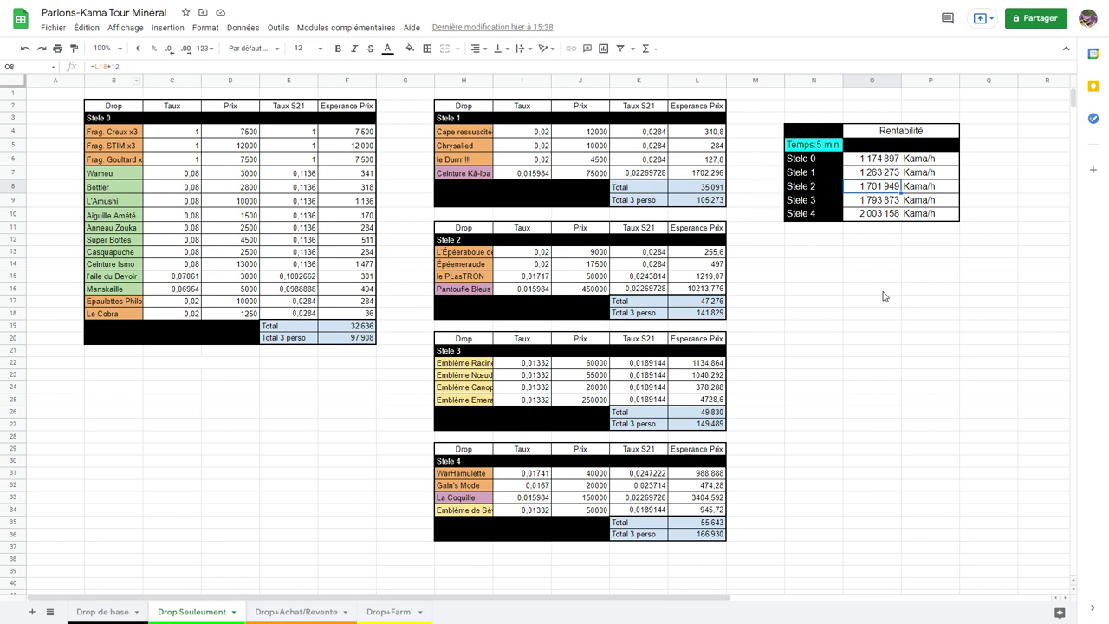
left_click(852, 206)
left_click(850, 218)
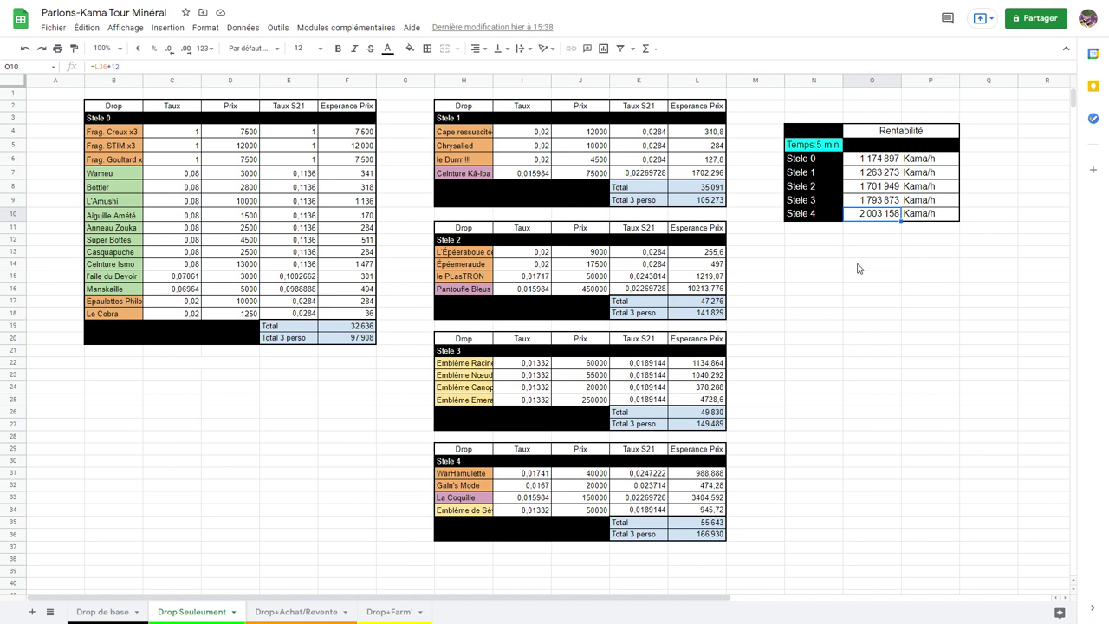
Compare the Drop+Achat/Revente sheet with the Drop de base prices and inspect its Stele 0 profitability formula
left_click(295, 612)
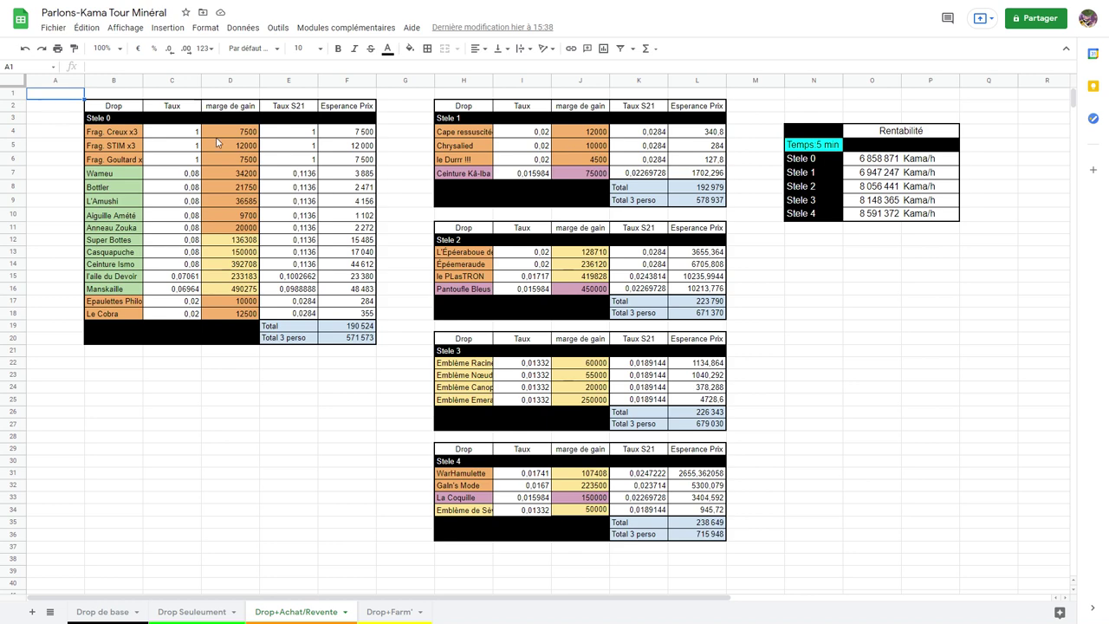
left_click(104, 612)
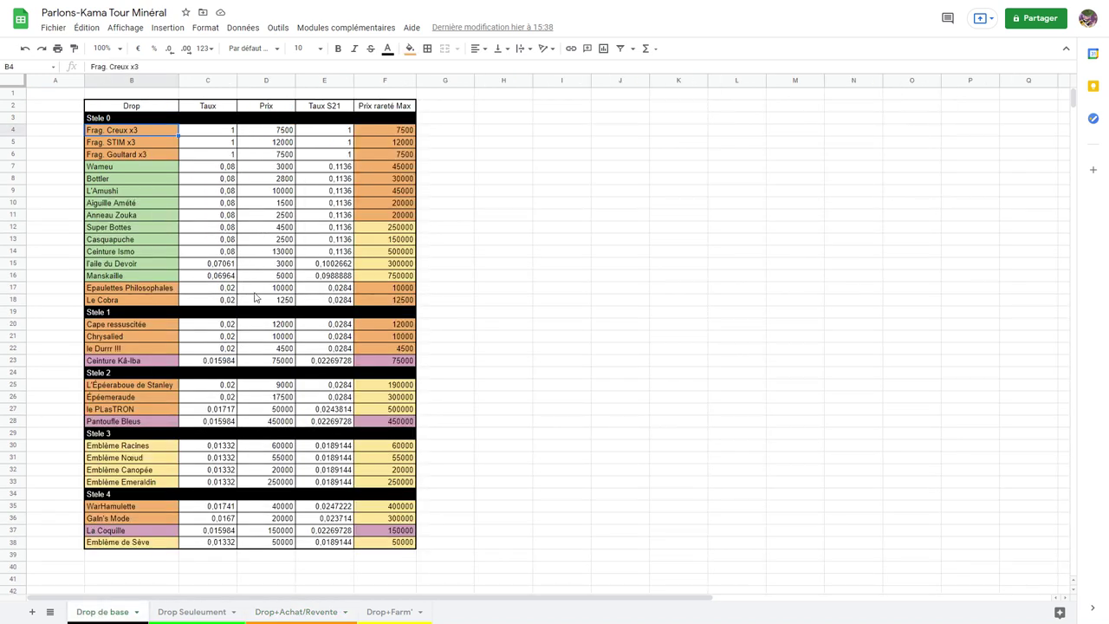
left_click(294, 611)
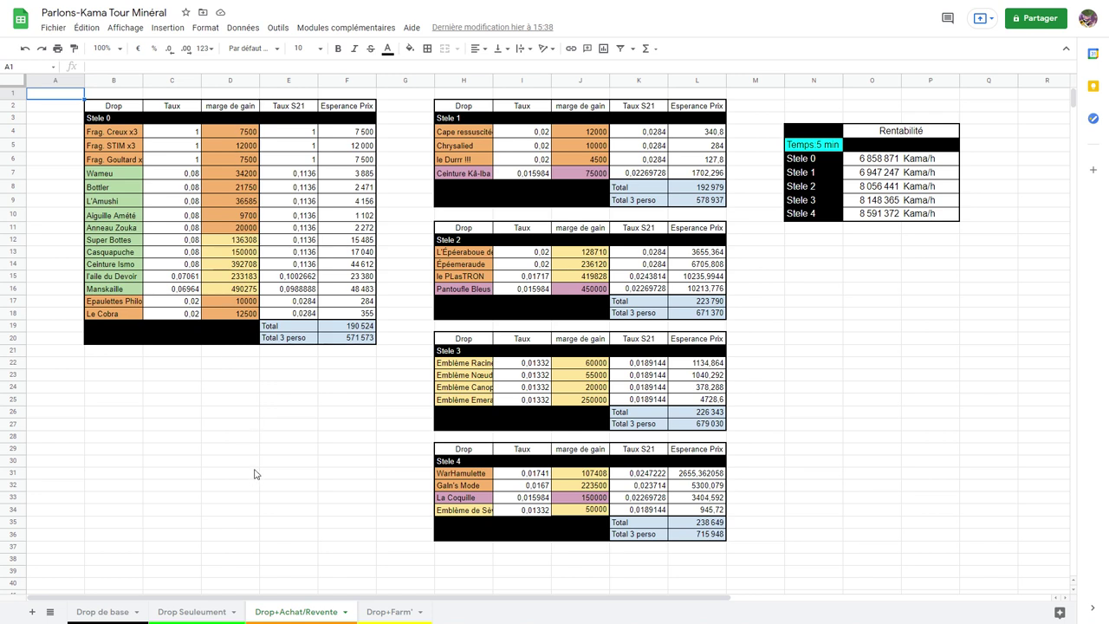
left_click(848, 164)
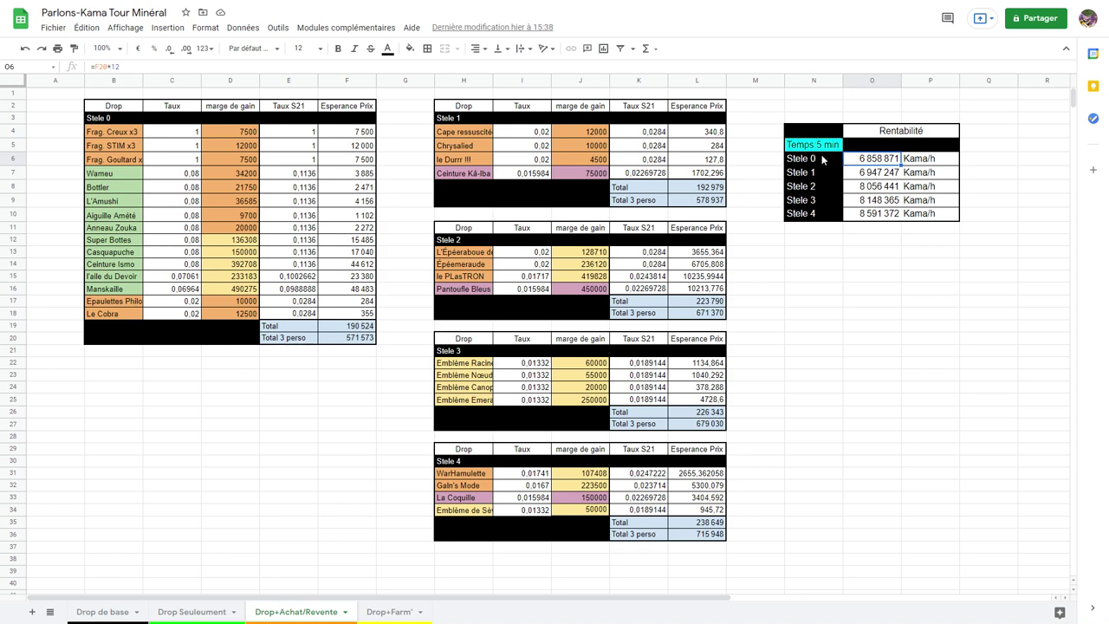
Open the Drop+Farm' sheet and examine the Rentabilité, Esperance Rentabilité and Taux S21 formulas for Frag. Creux x3 and Wameu
left_click(387, 611)
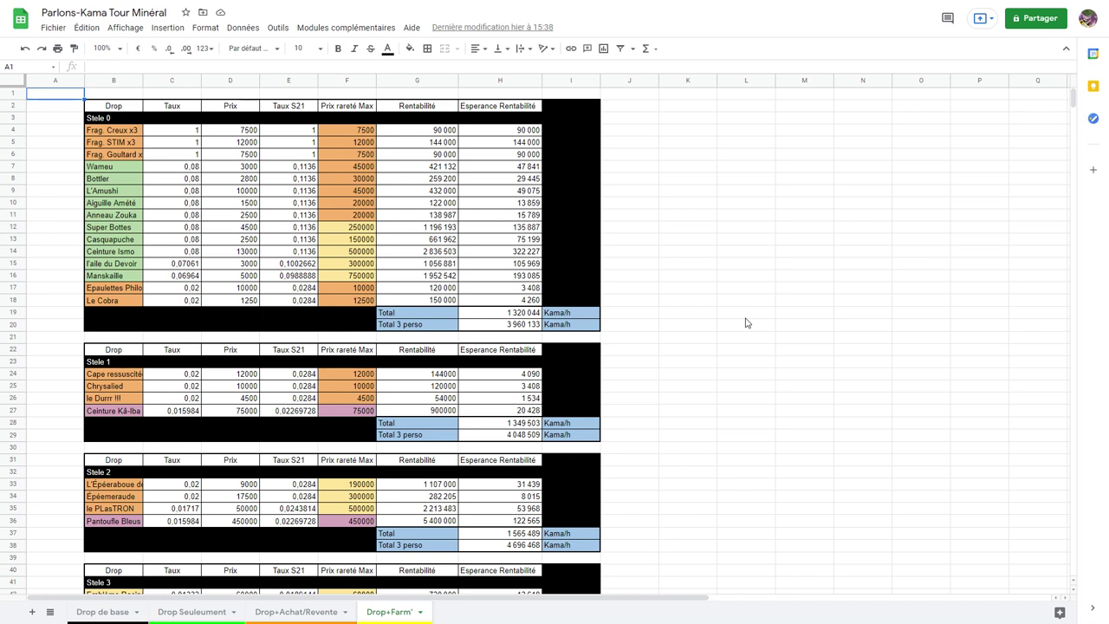
left_click(400, 132)
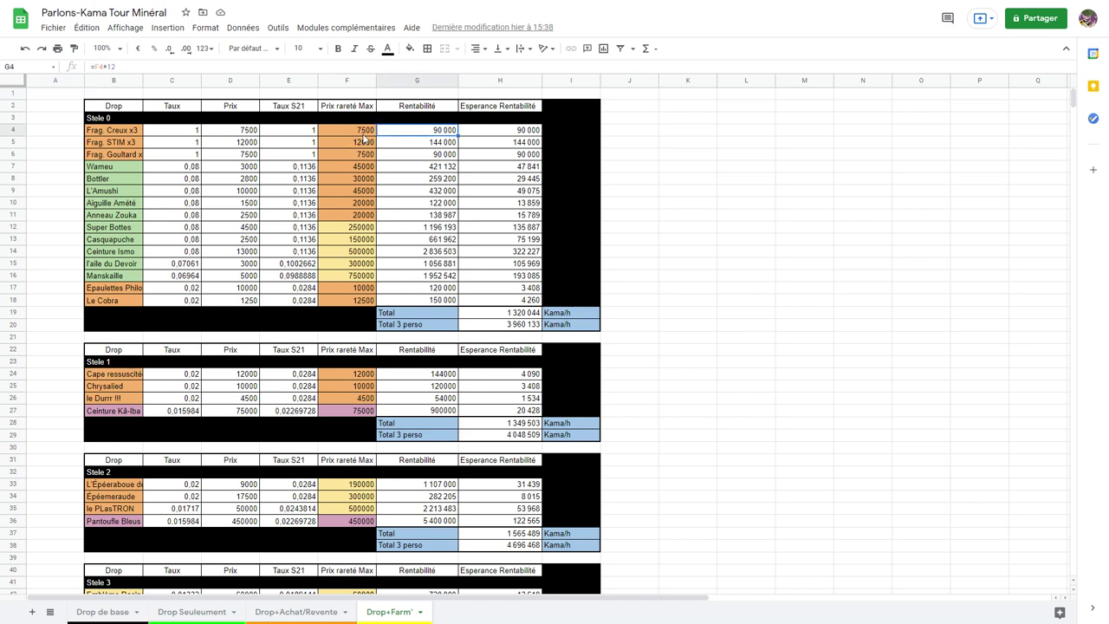
left_click(404, 167)
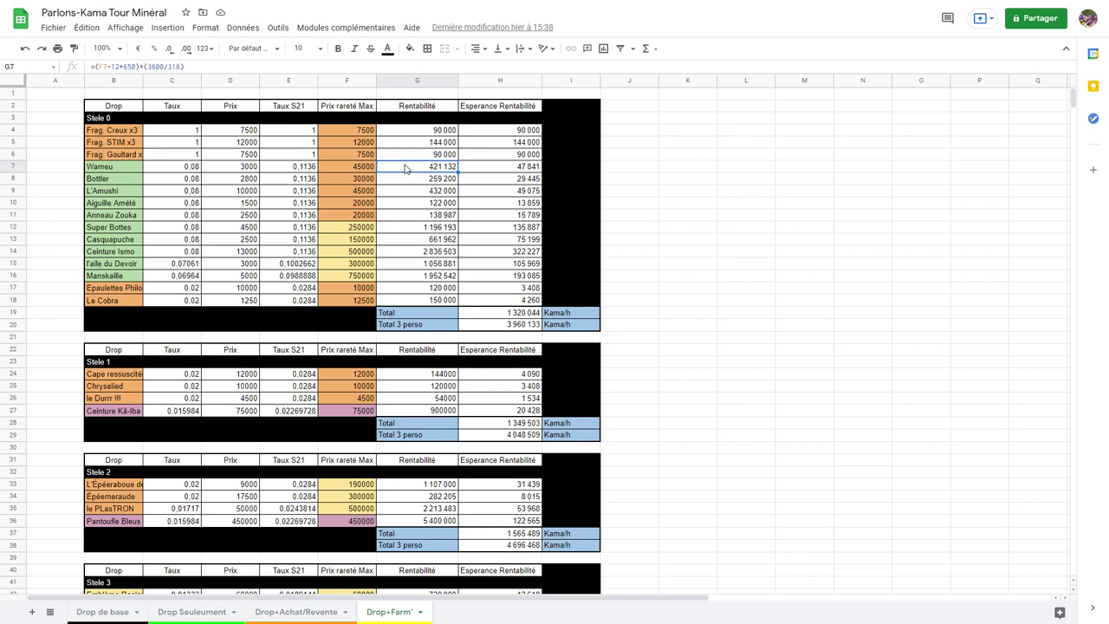
left_click(469, 171)
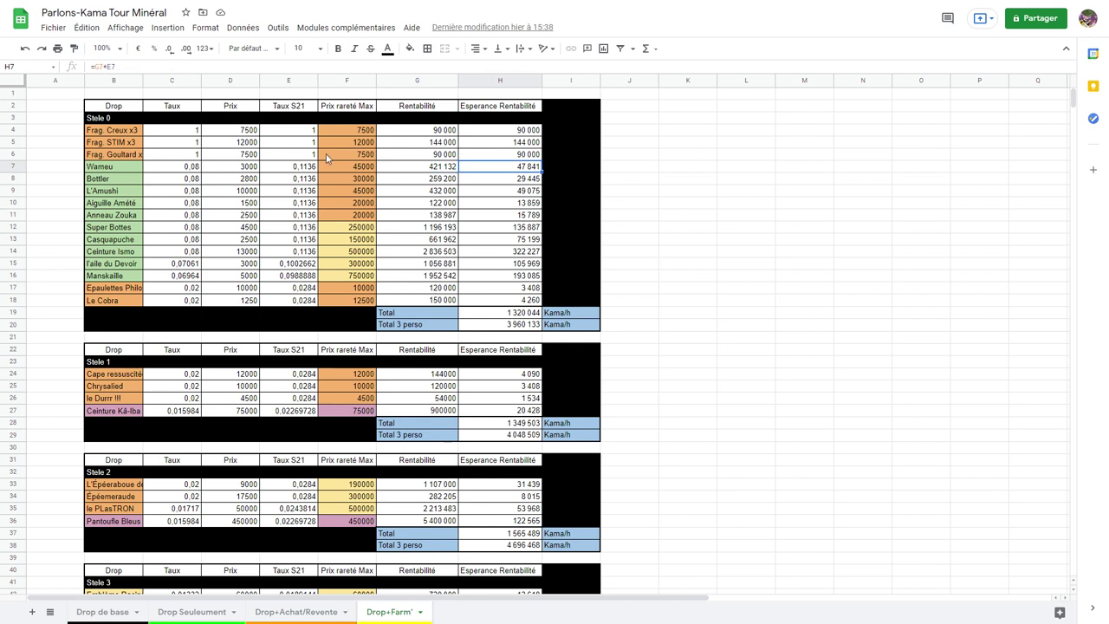
left_click(309, 168)
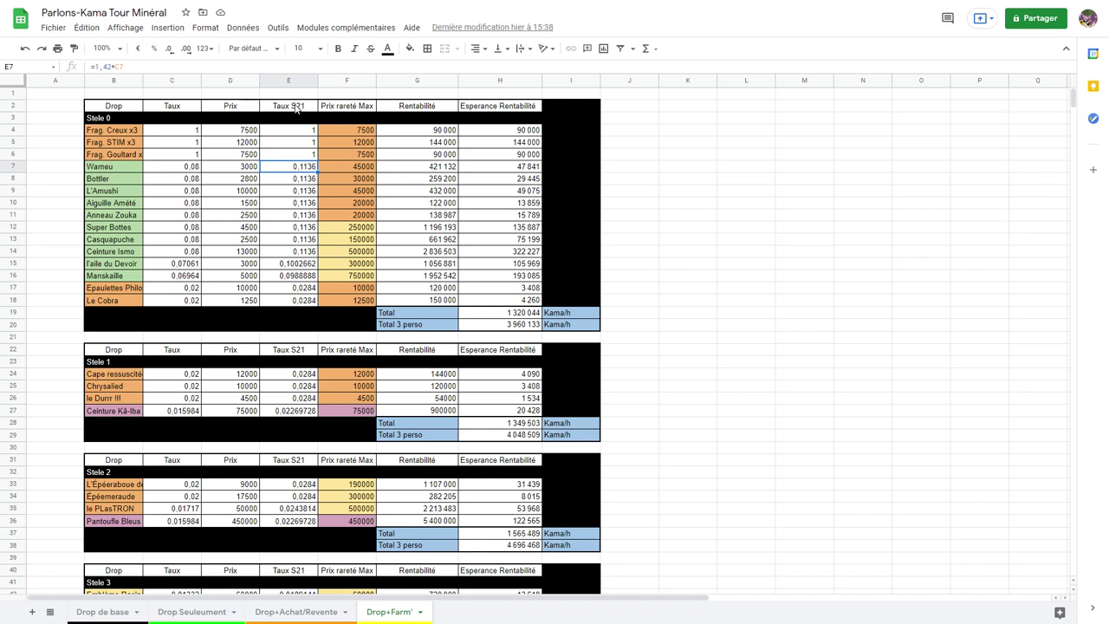
left_click(474, 169)
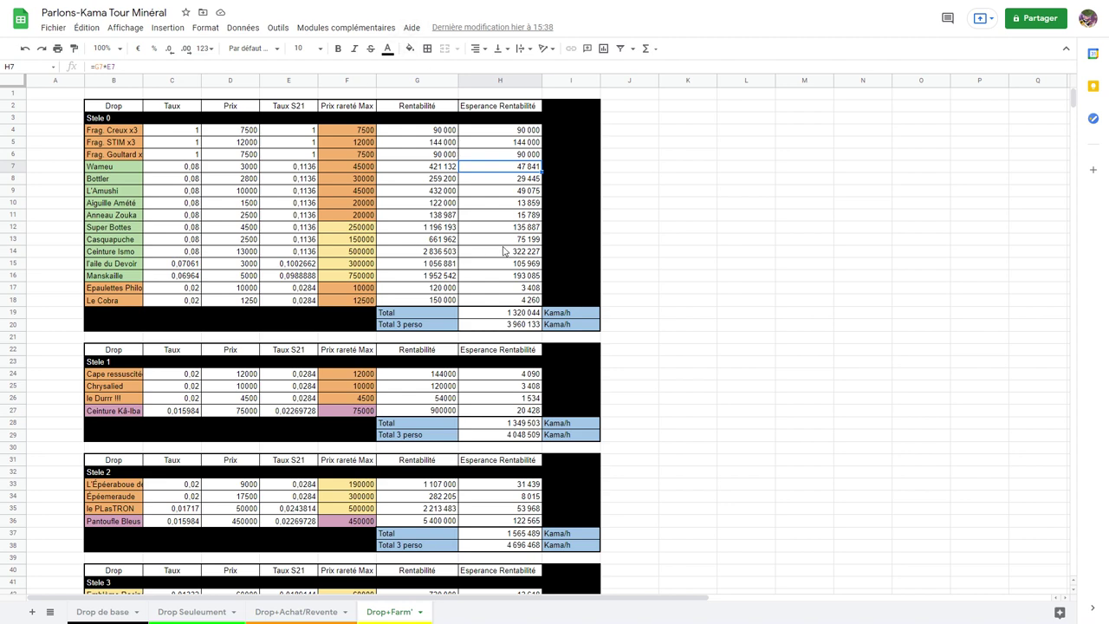
Compare the Stele 0 three-person total on Drop+Farm' with the Stele 0 profitability on Drop+Achat/Revente
left_click(481, 325)
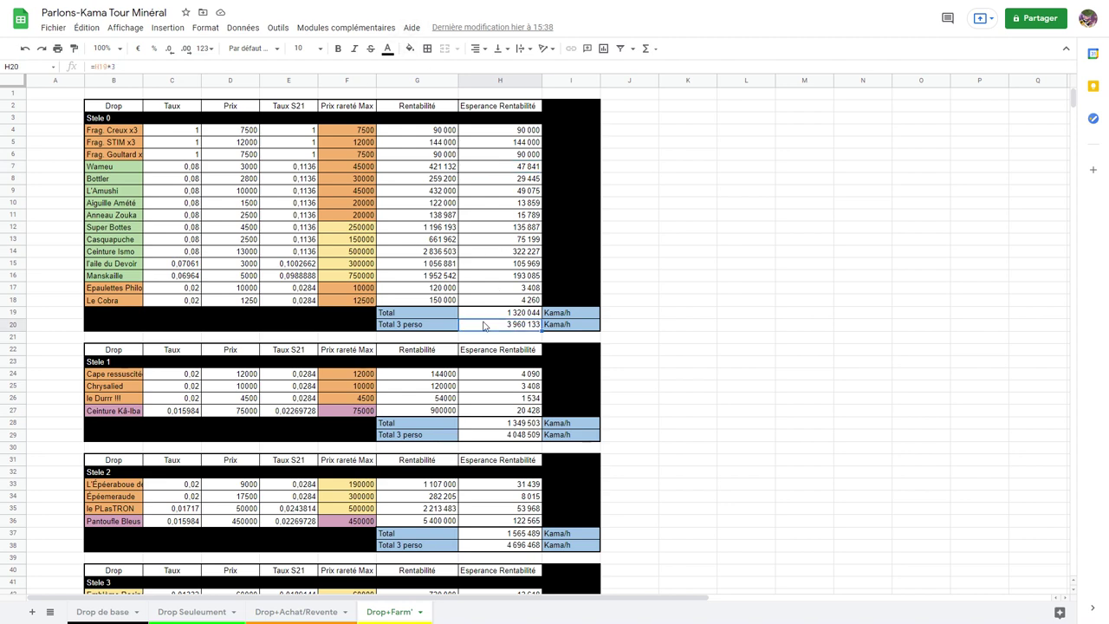
left_click(312, 612)
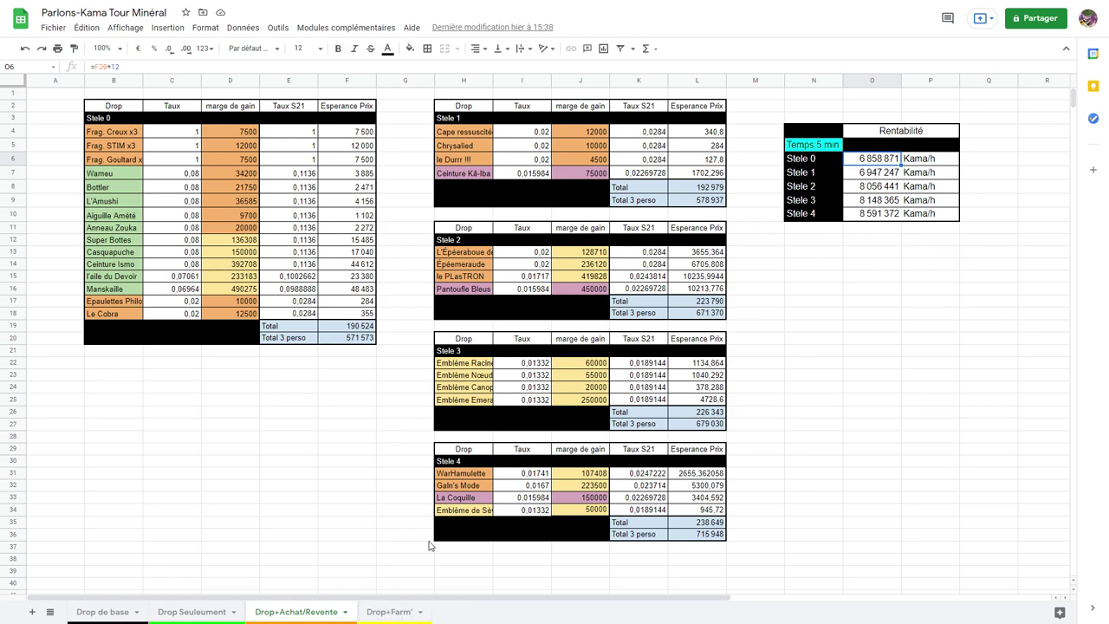
left_click(394, 612)
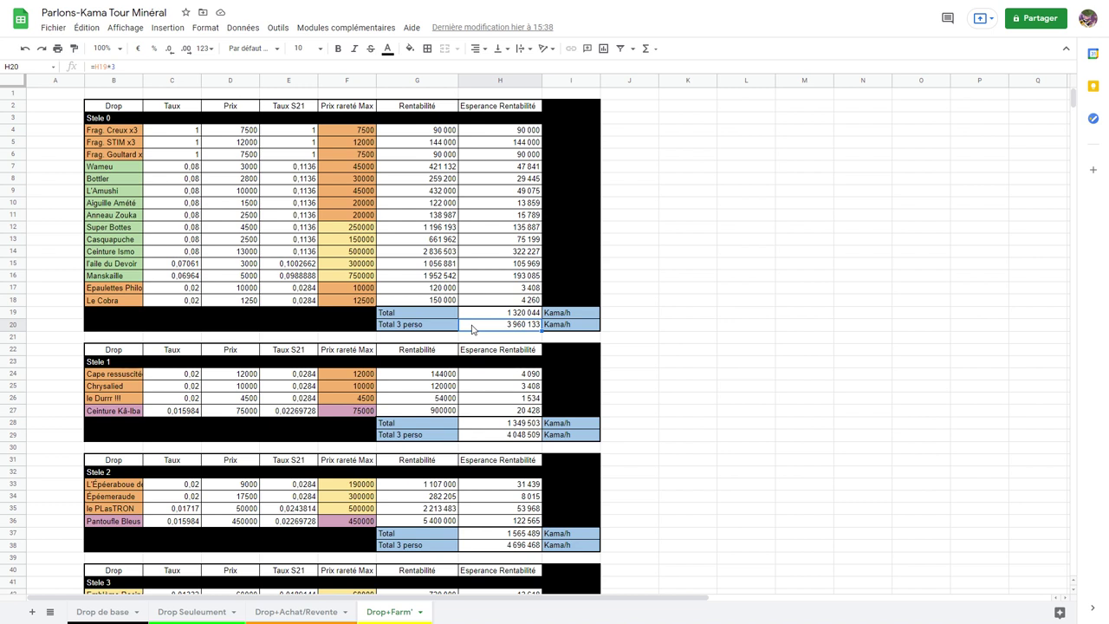
Examine the profitability totals of the Stele 0 to Stele 4 tables on the Drop+Farm' sheet
scroll(473, 326, "down", 3)
scroll(520, 326, "up", 3)
scroll(570, 302, "down", 4)
scroll(355, 254, "up", 2)
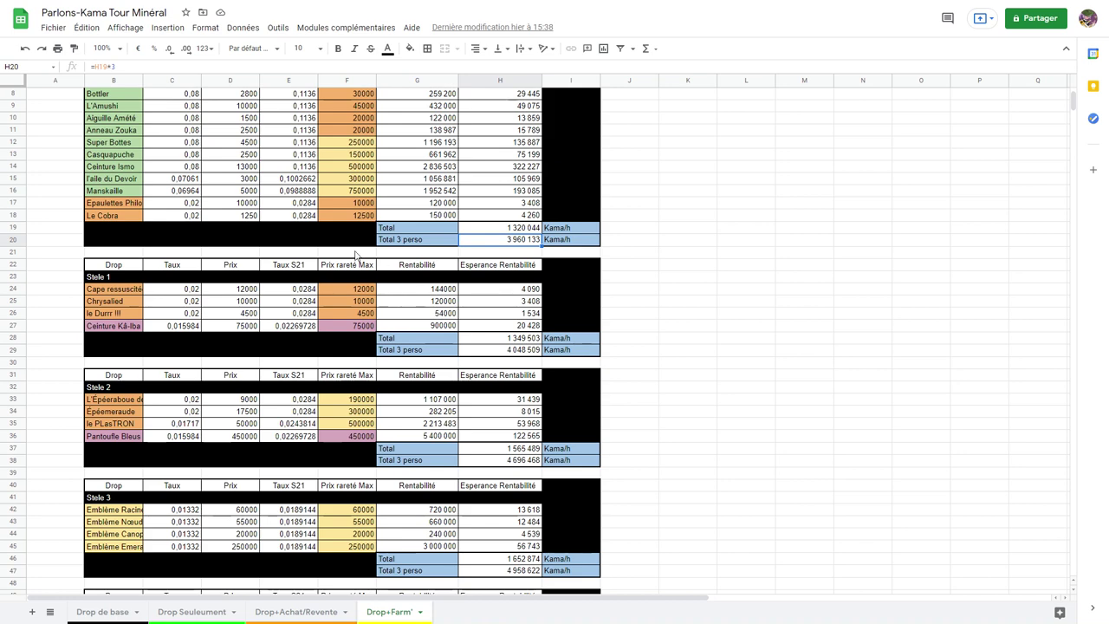
scroll(214, 299, "up", 2)
scroll(299, 372, "down", 4)
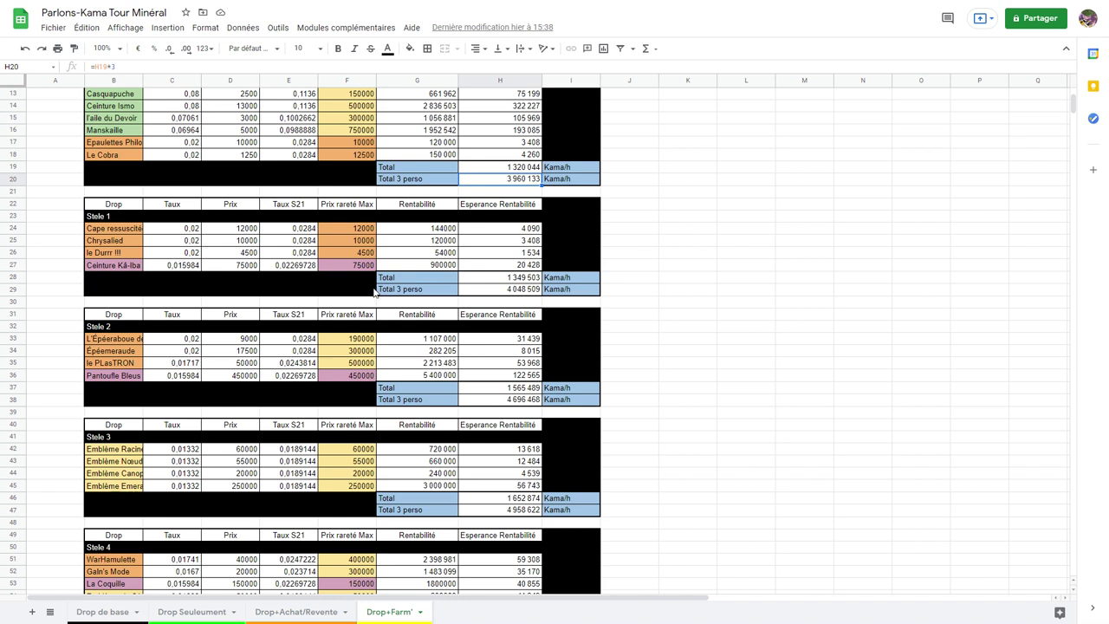
scroll(377, 293, "down", 2)
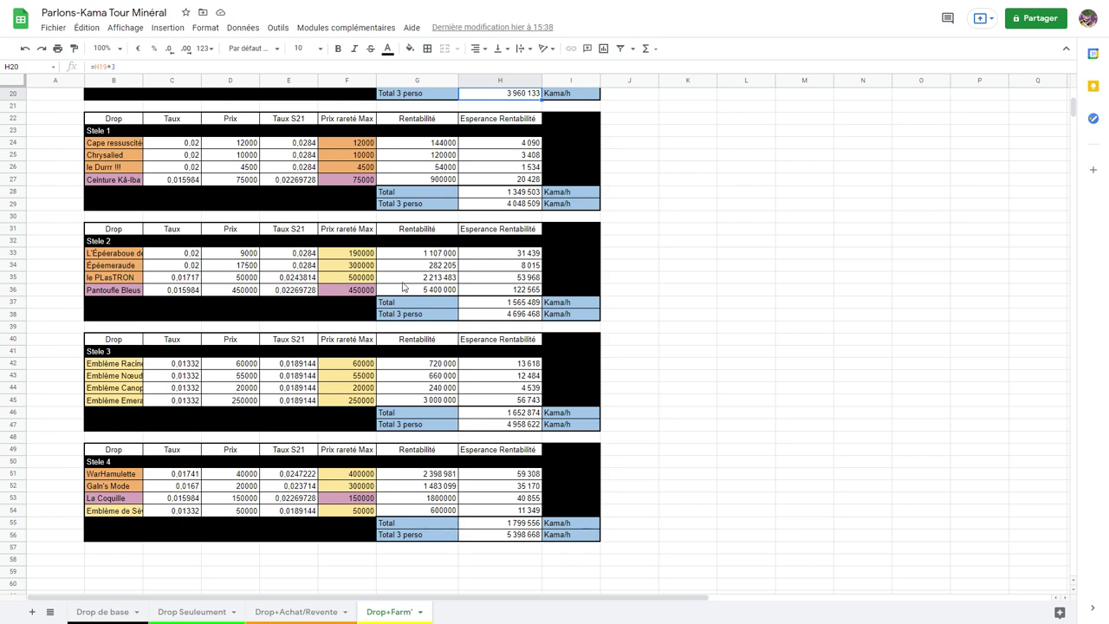
scroll(777, 309, "up", 1)
scroll(776, 309, "up", 5)
scroll(774, 306, "down", 8)
scroll(701, 322, "up", 6)
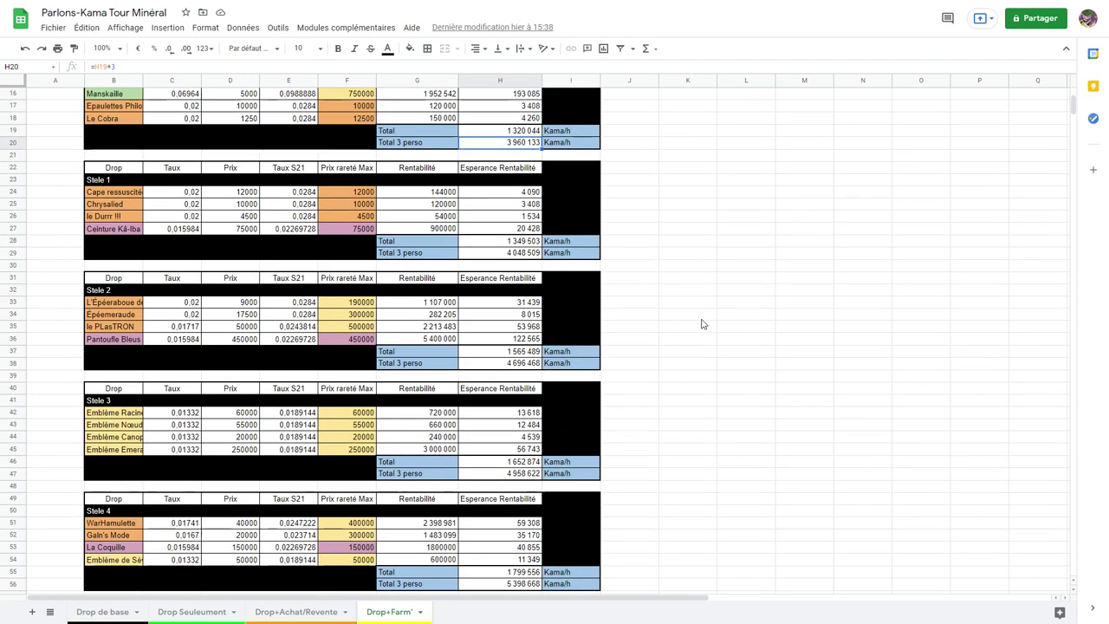